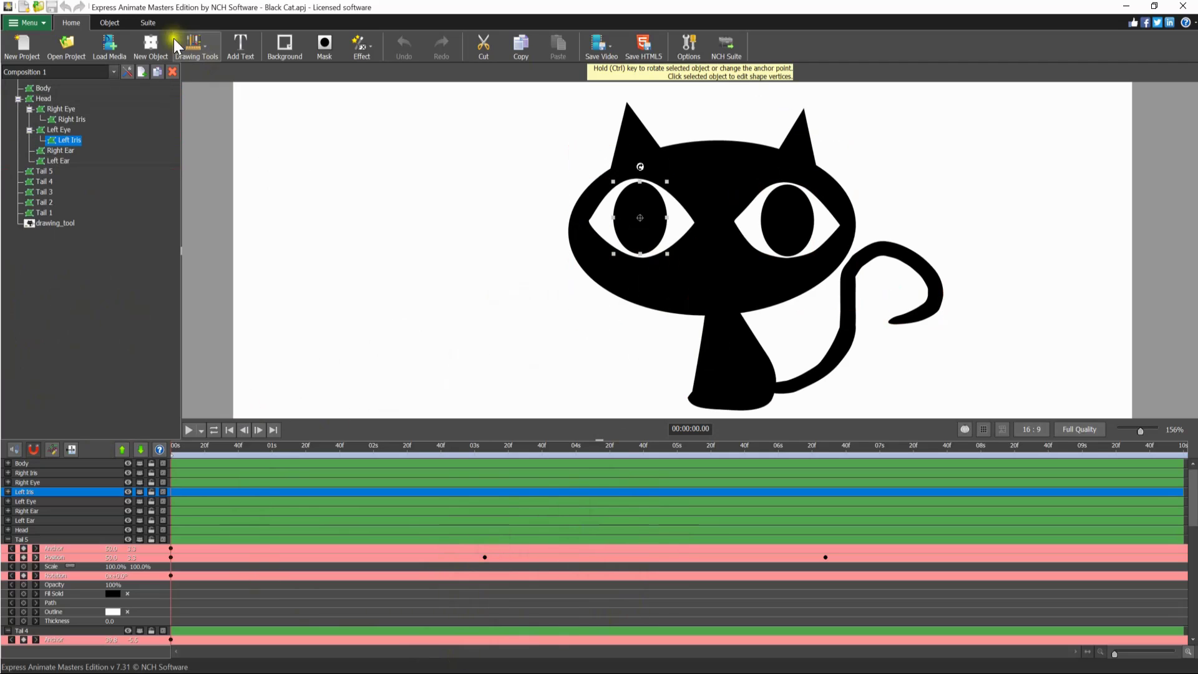
- Switch between the object drawing and project tool tabs, then bring the Express Animate window into focus
left_click(101, 25)
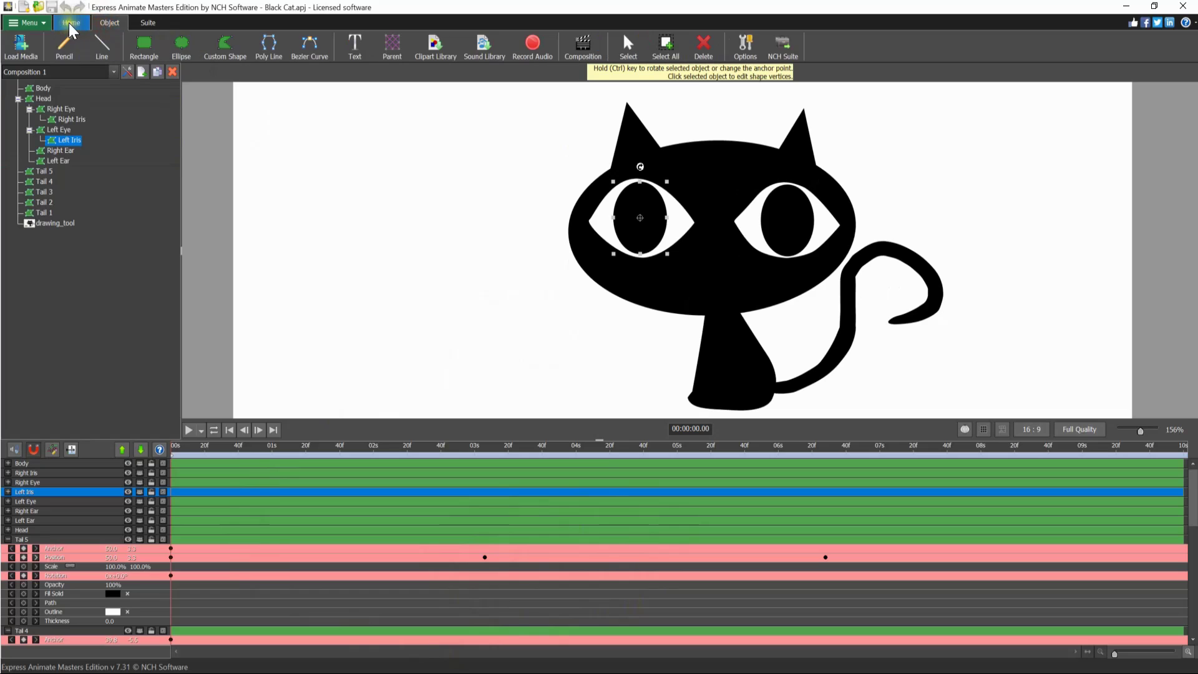
left_click(71, 24)
left_click(107, 25)
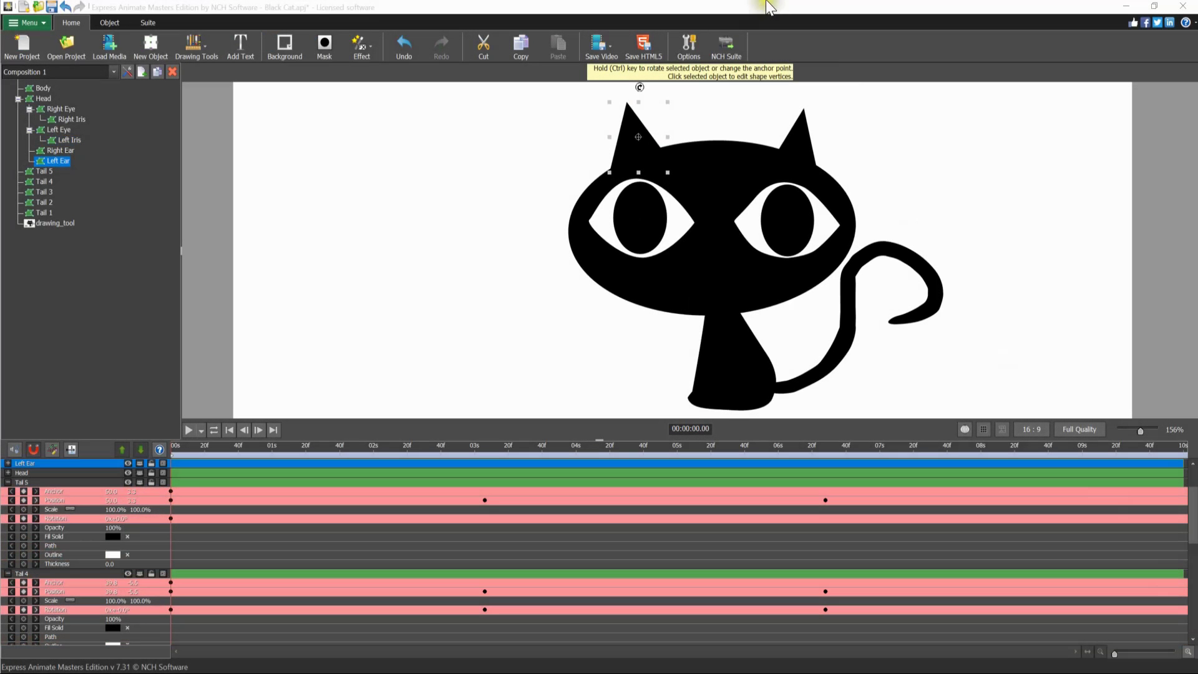
left_click(772, 9)
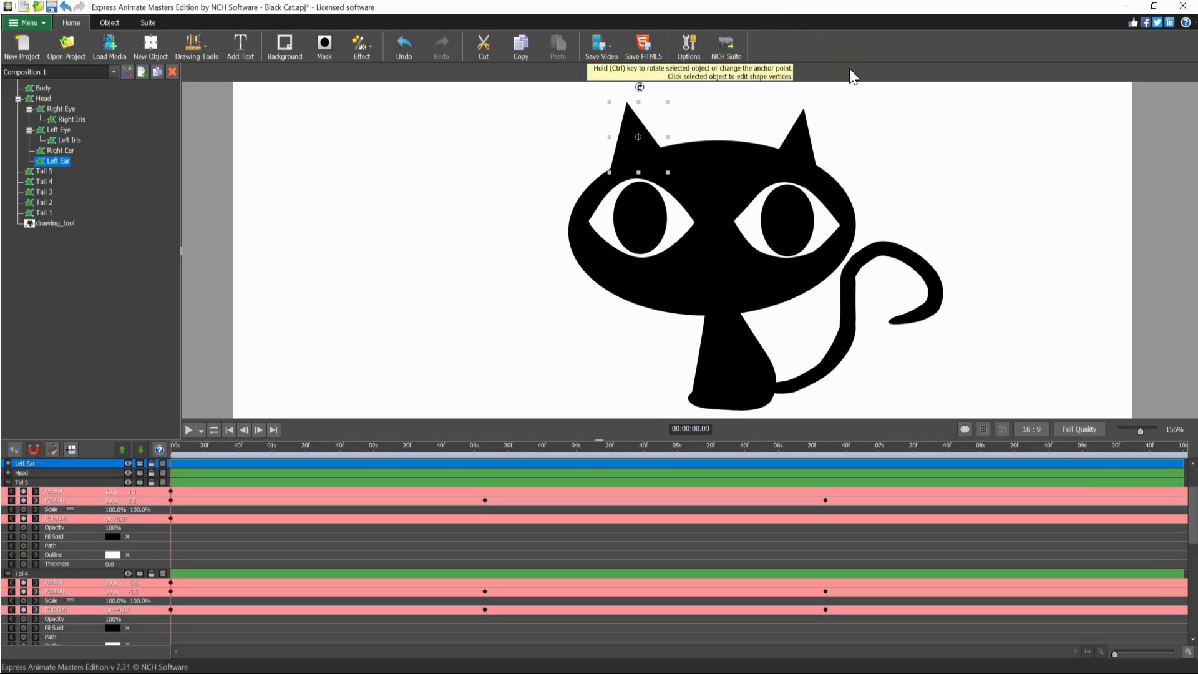
- Look at the add-media dialog and the new-object list, closing both without adding anything
left_click(108, 43)
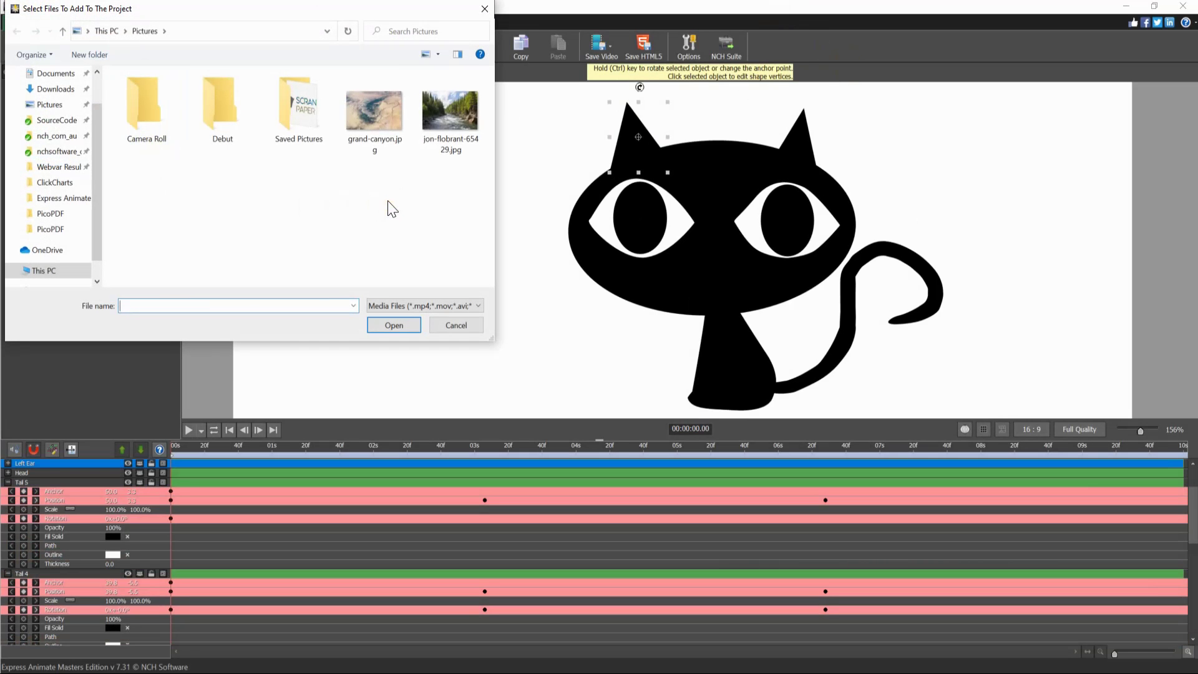
left_click(445, 323)
left_click(149, 44)
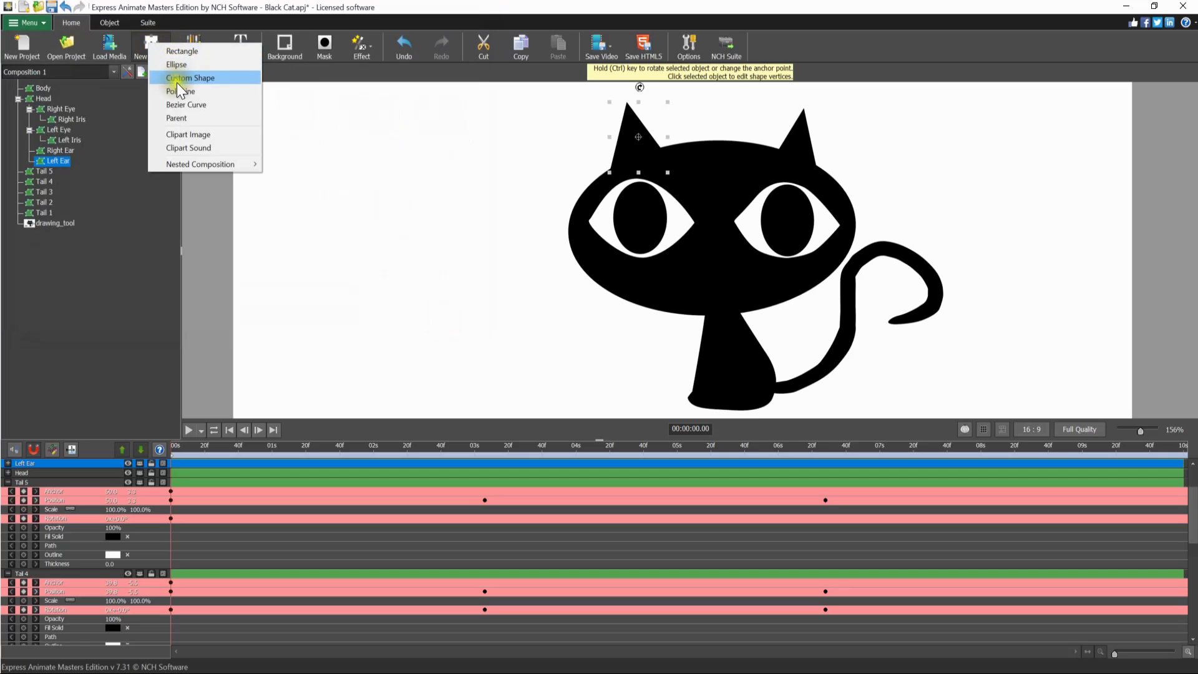
left_click(206, 11)
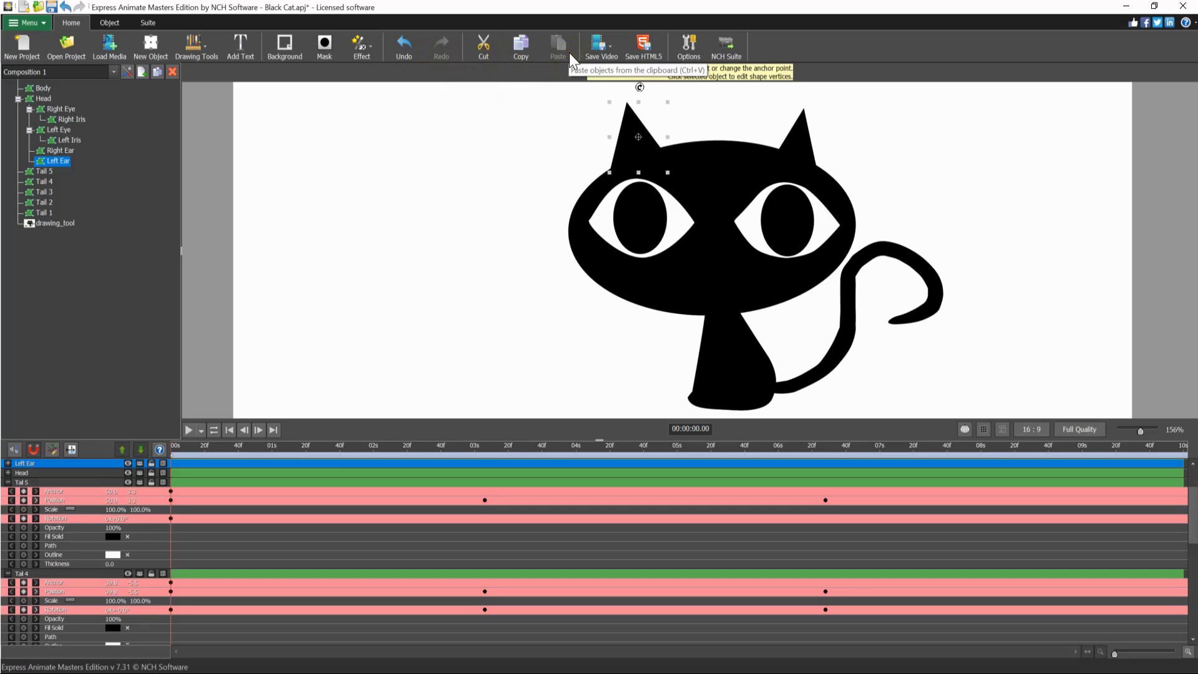
left_click(838, 77)
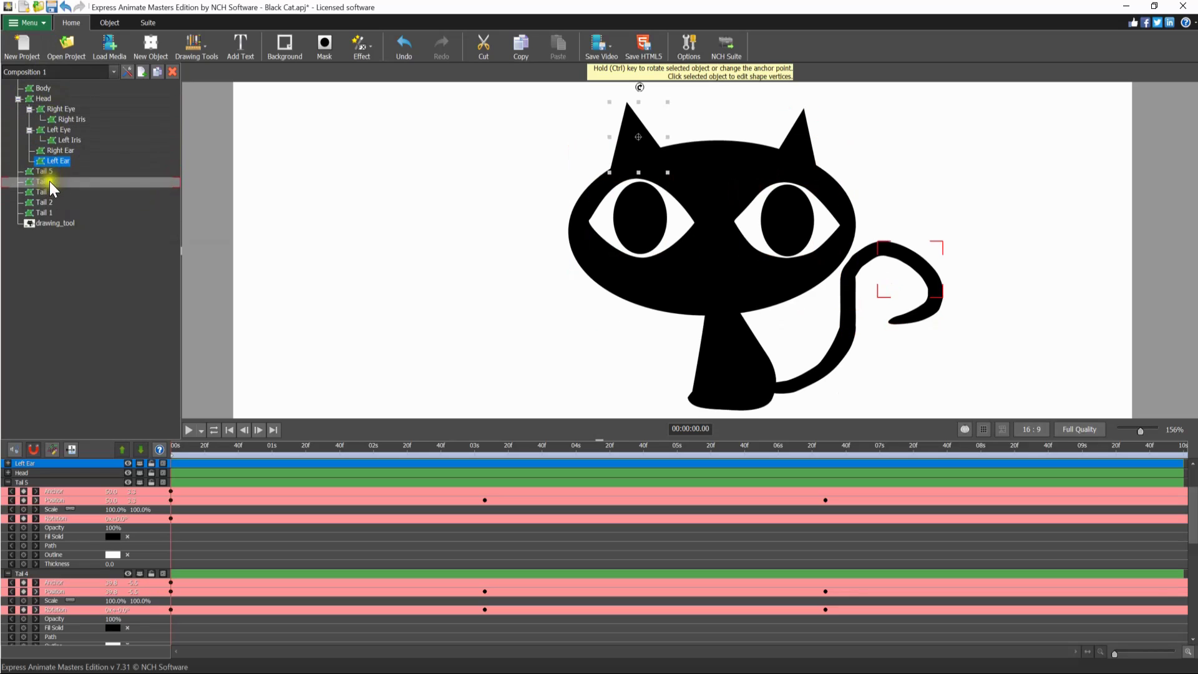
- Select the Right Ear layer and drag it toward Left Eye, leaving the hierarchy unchanged
left_click(62, 276)
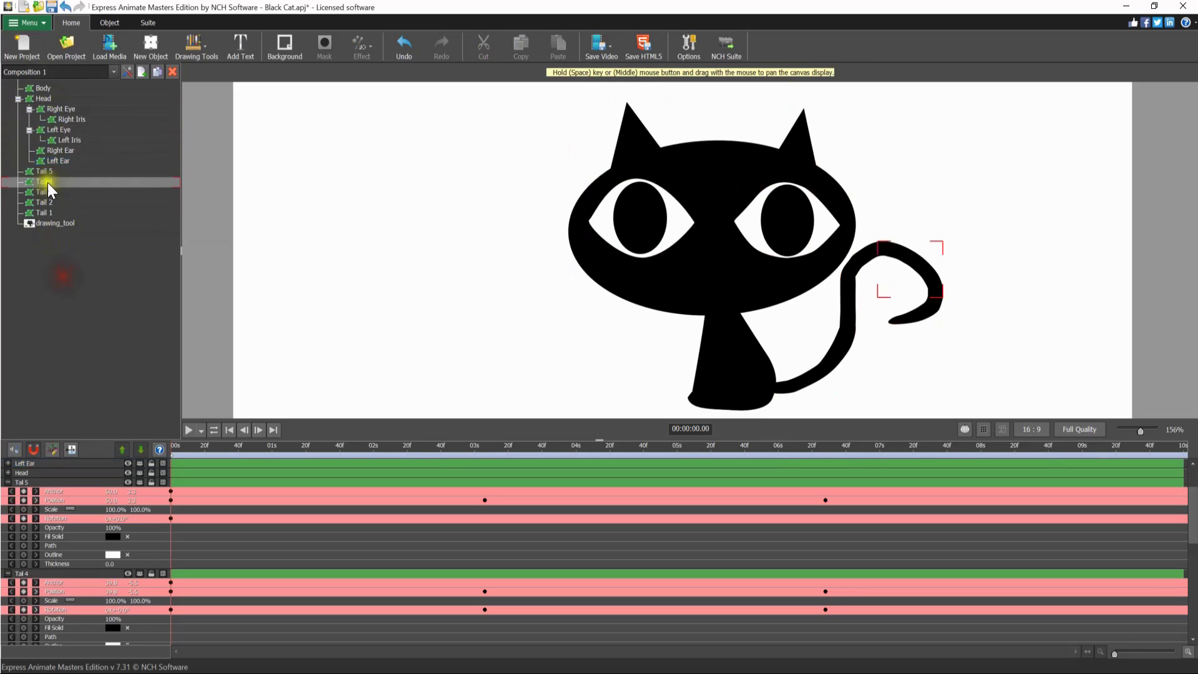
left_click(62, 150)
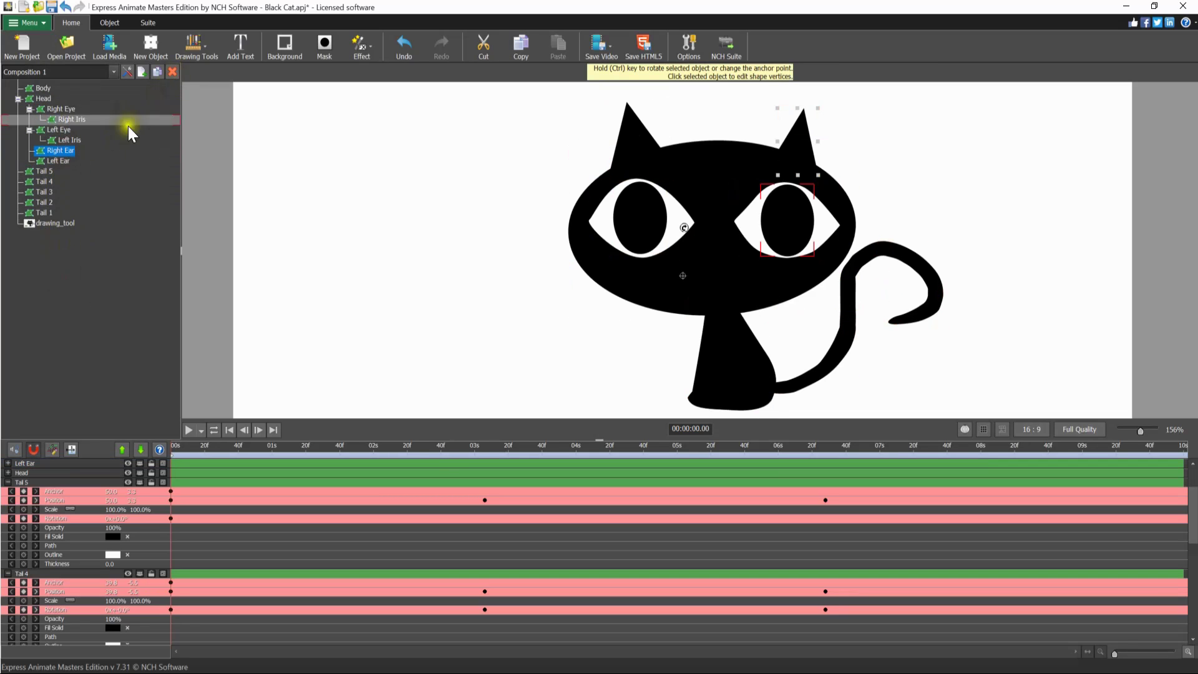
mouse_move(56, 155)
left_mouse_down()
mouse_move(89, 129)
mouse_move(89, 144)
mouse_move(65, 153)
left_mouse_up()
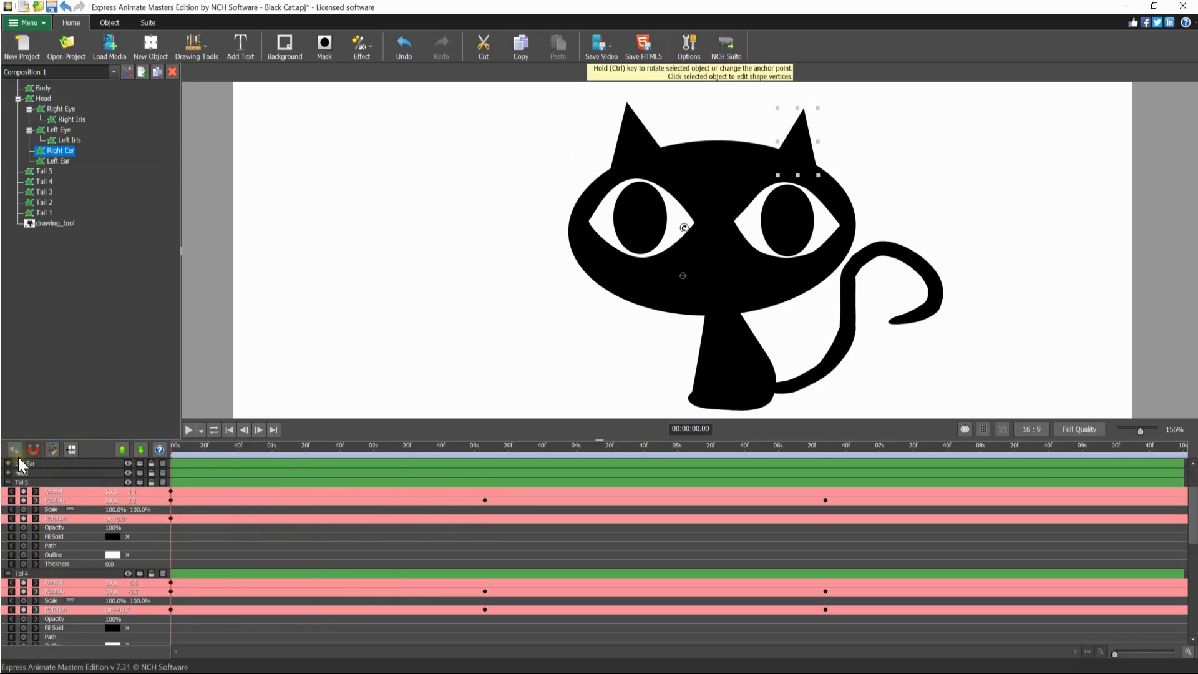
left_click(50, 450)
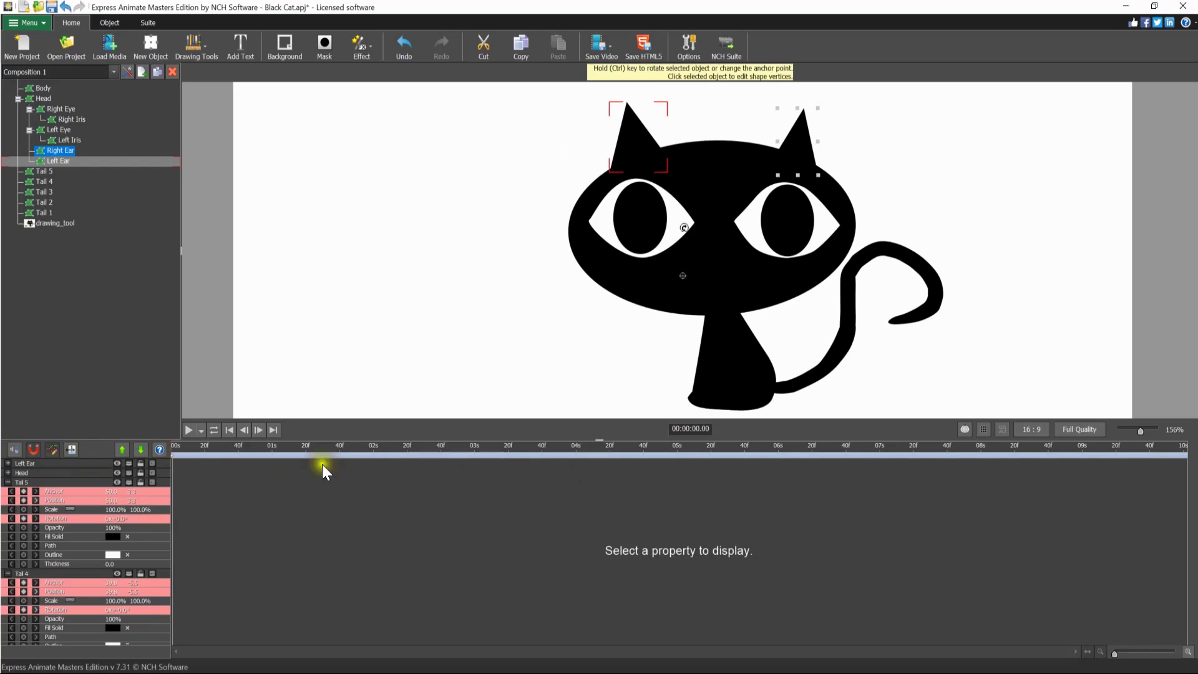
left_click(51, 449)
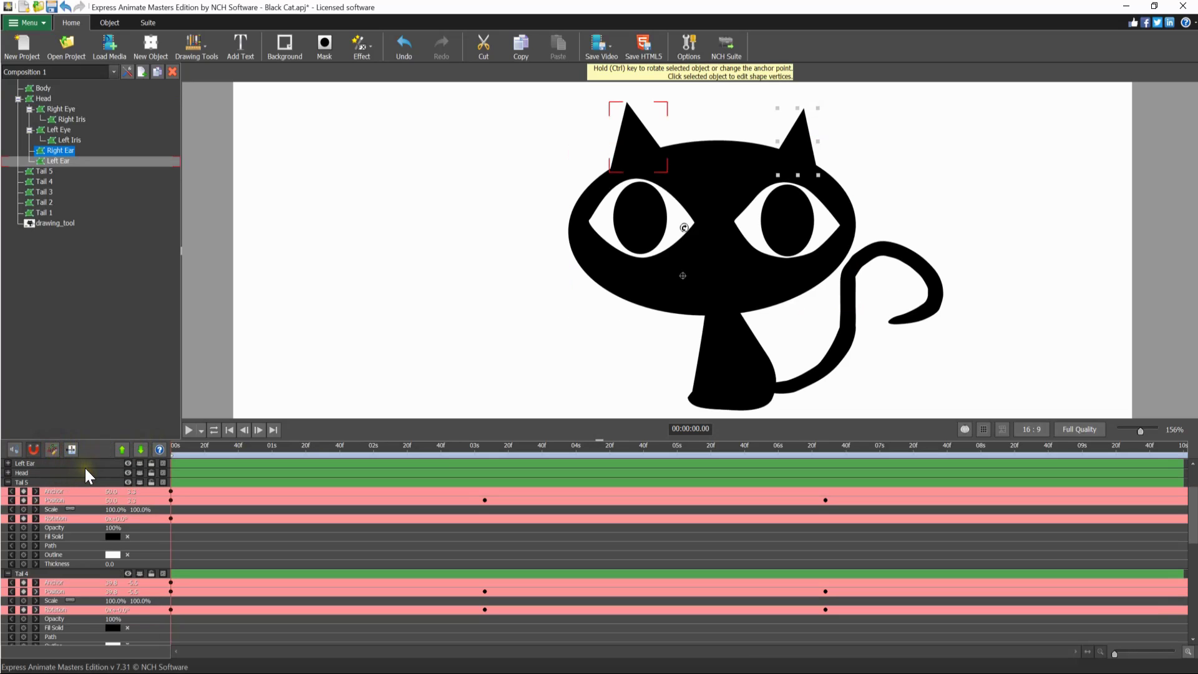
left_click(73, 449)
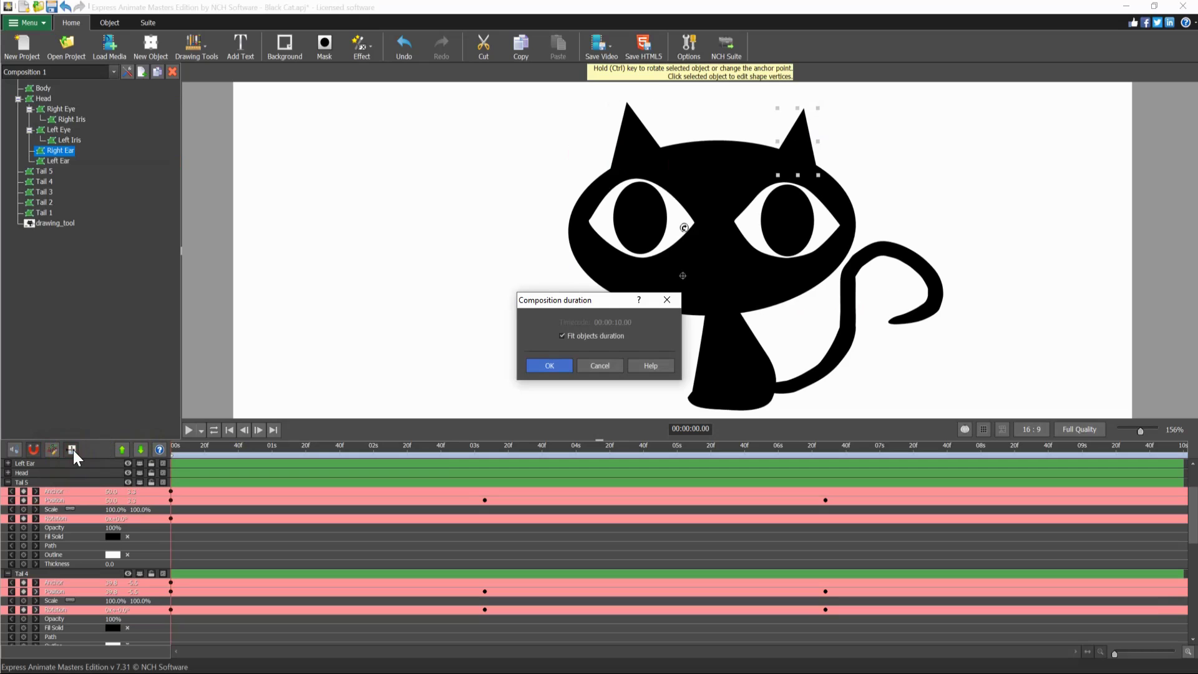
left_click(600, 366)
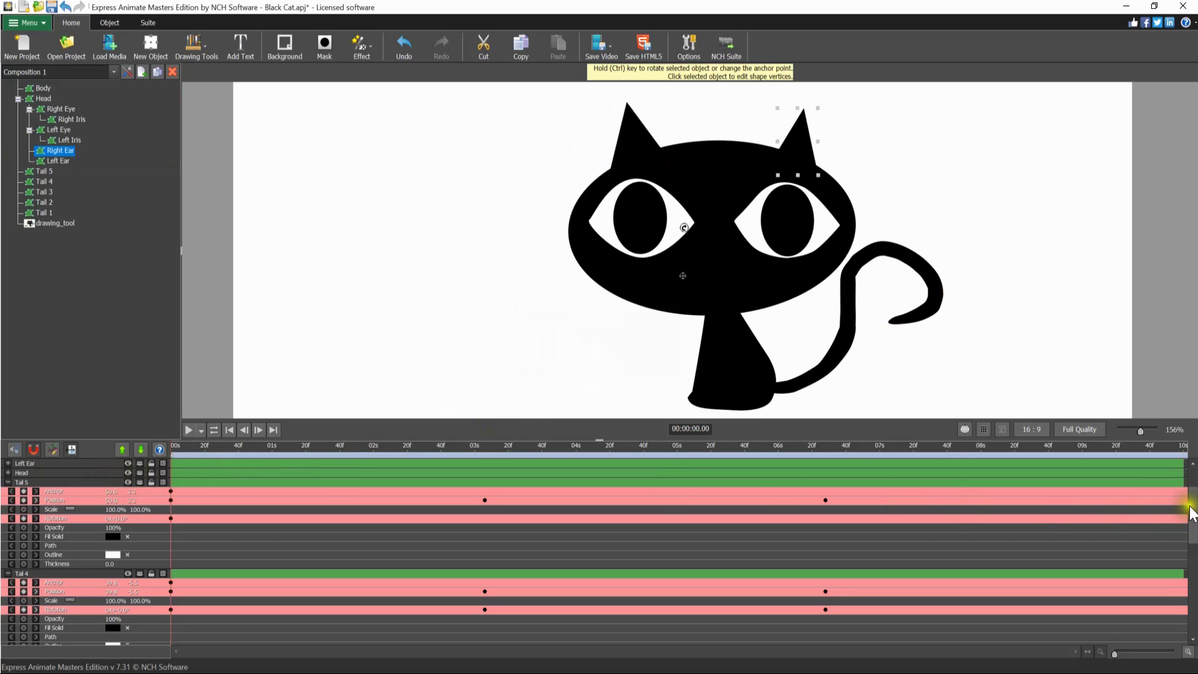
mouse_move(1192, 513)
left_mouse_down()
mouse_move(1192, 577)
mouse_move(1193, 491)
left_mouse_up()
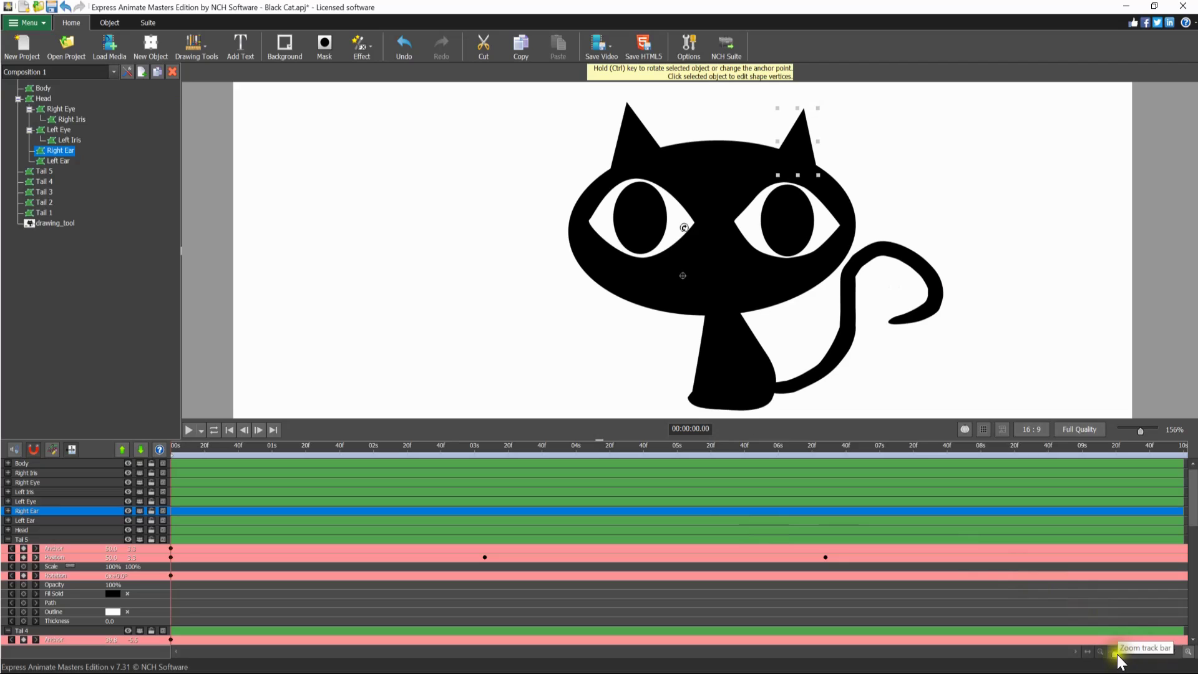
- Widen the timeline zoom, zoom the canvas out to 78.1%, and pan left to centre the frame
mouse_move(1117, 652)
left_mouse_down()
mouse_move(1155, 652)
mouse_move(1124, 654)
left_mouse_up()
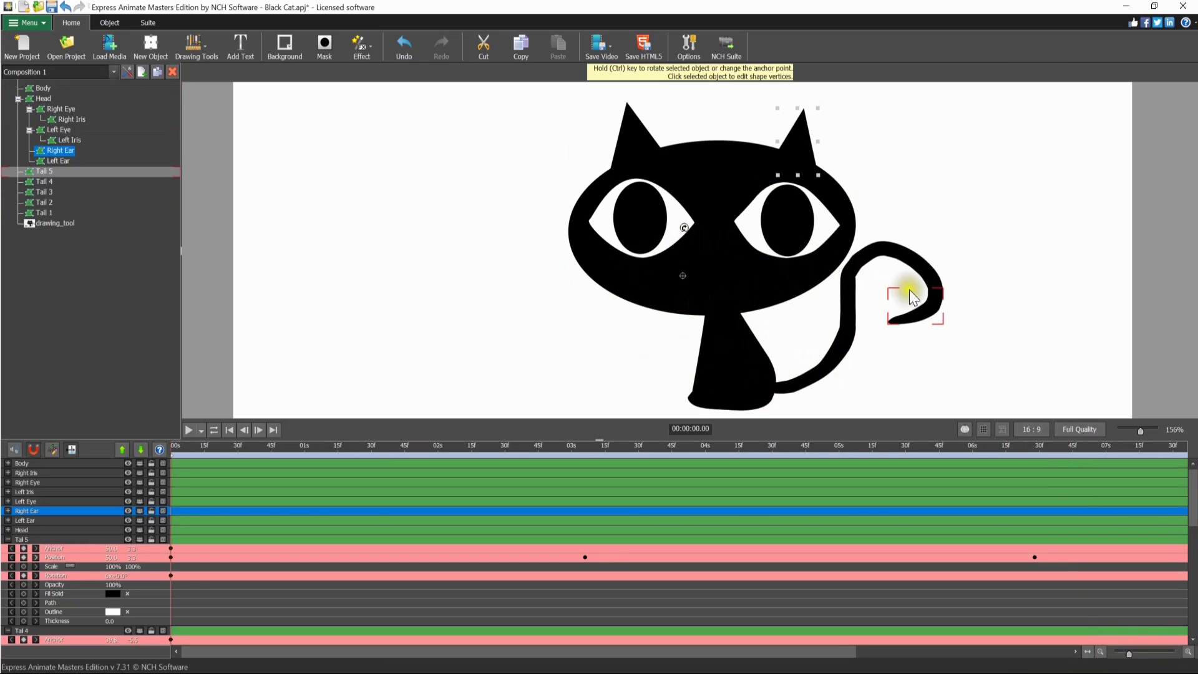
scroll(910, 290, "down", 3)
left_click_drag(963, 316, 872, 294)
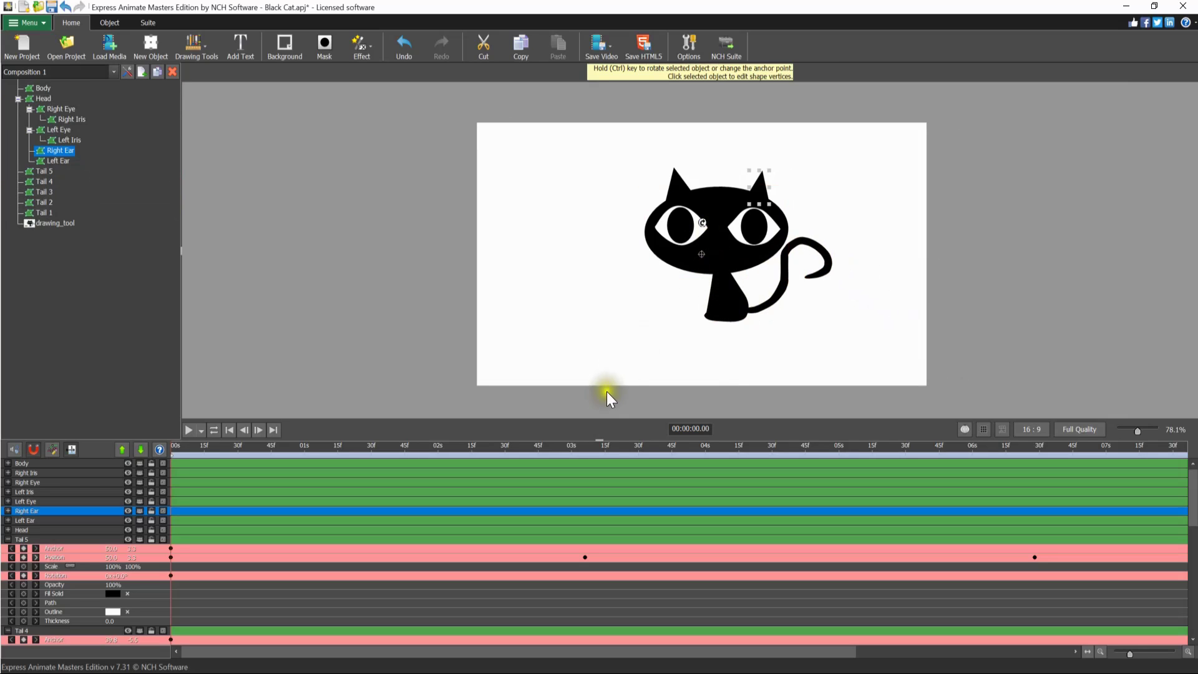
- Play the animation, stop at 0.40 s, and check the 16:9 and Full Quality lists unchanged
left_click(189, 430)
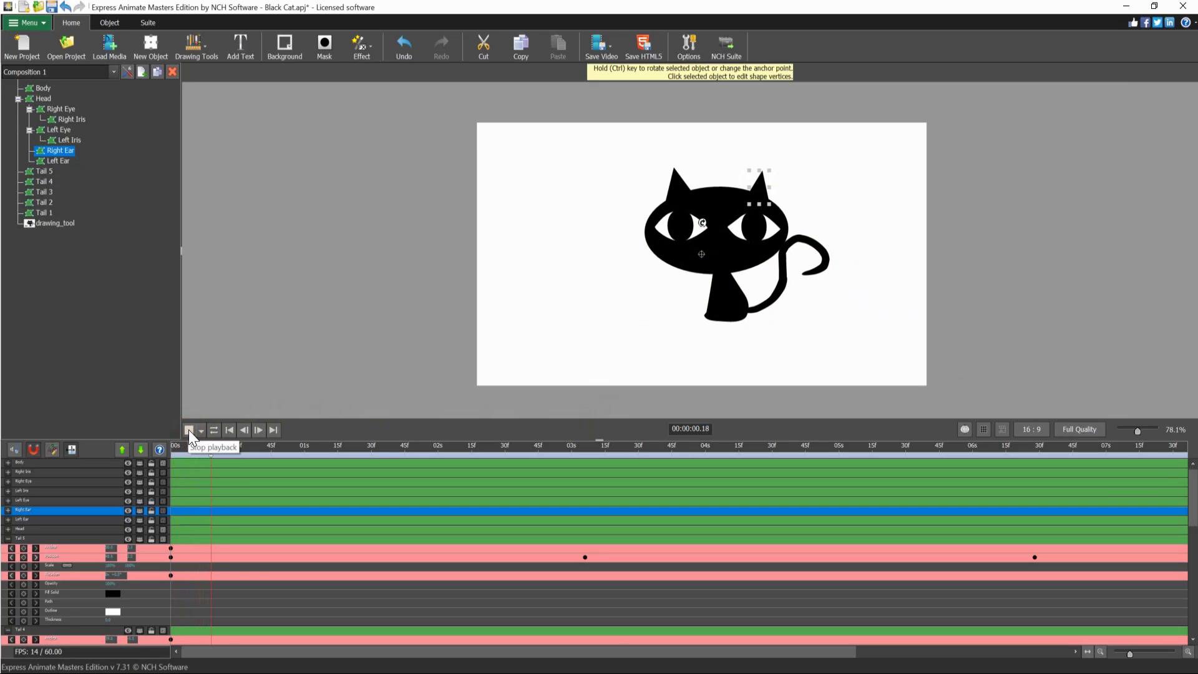
left_click(188, 429)
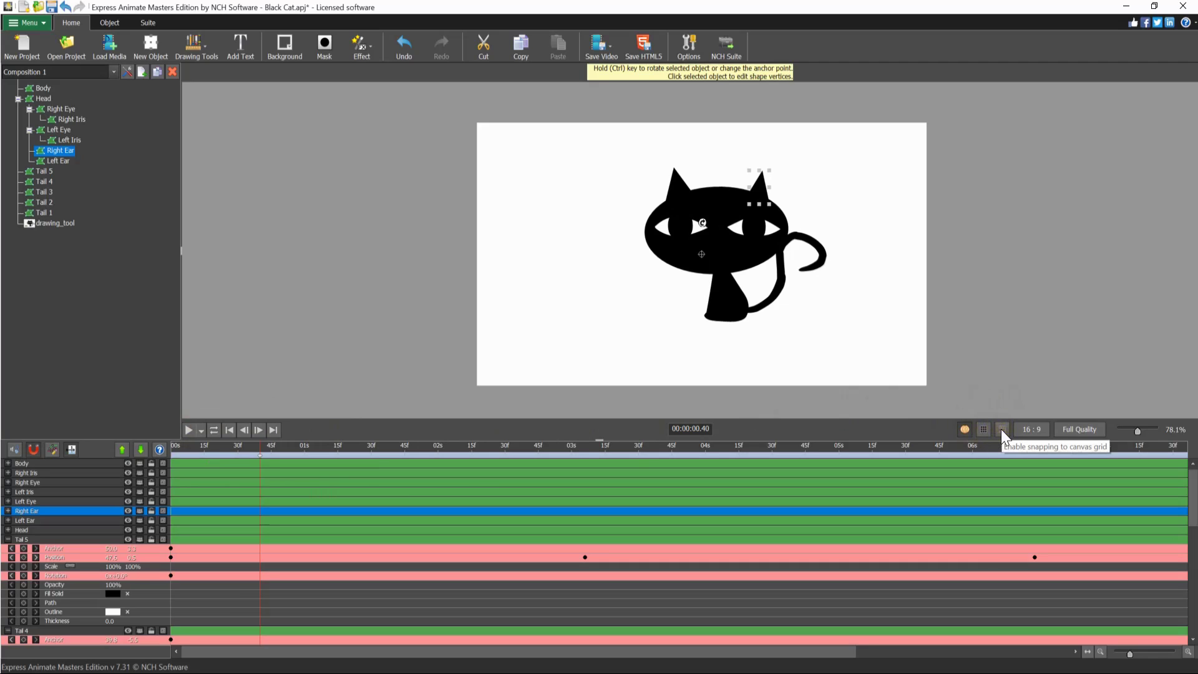
left_click(1038, 428)
left_click(1076, 403)
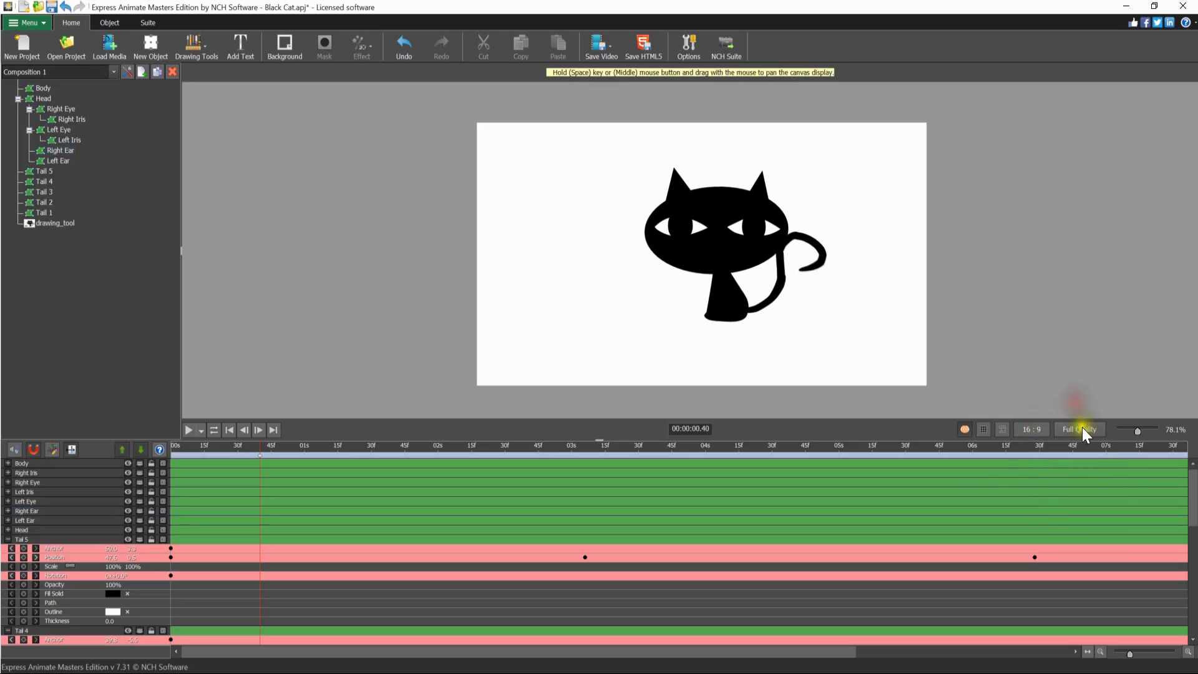
left_click(1082, 427)
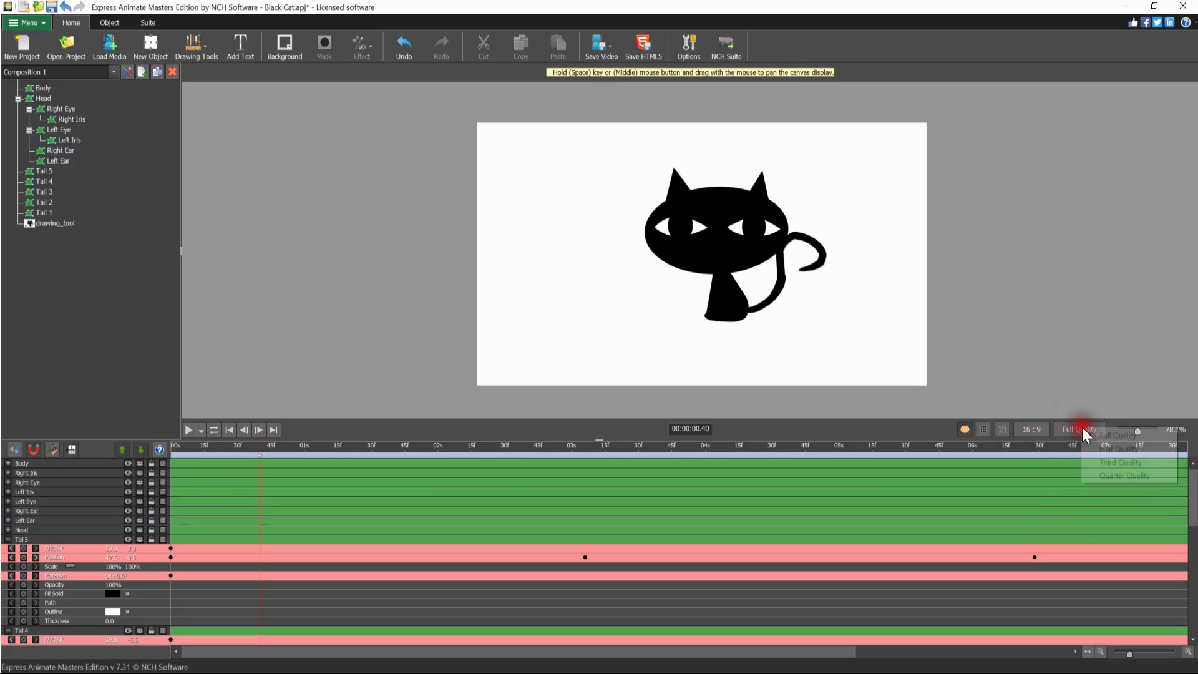
left_click(1087, 406)
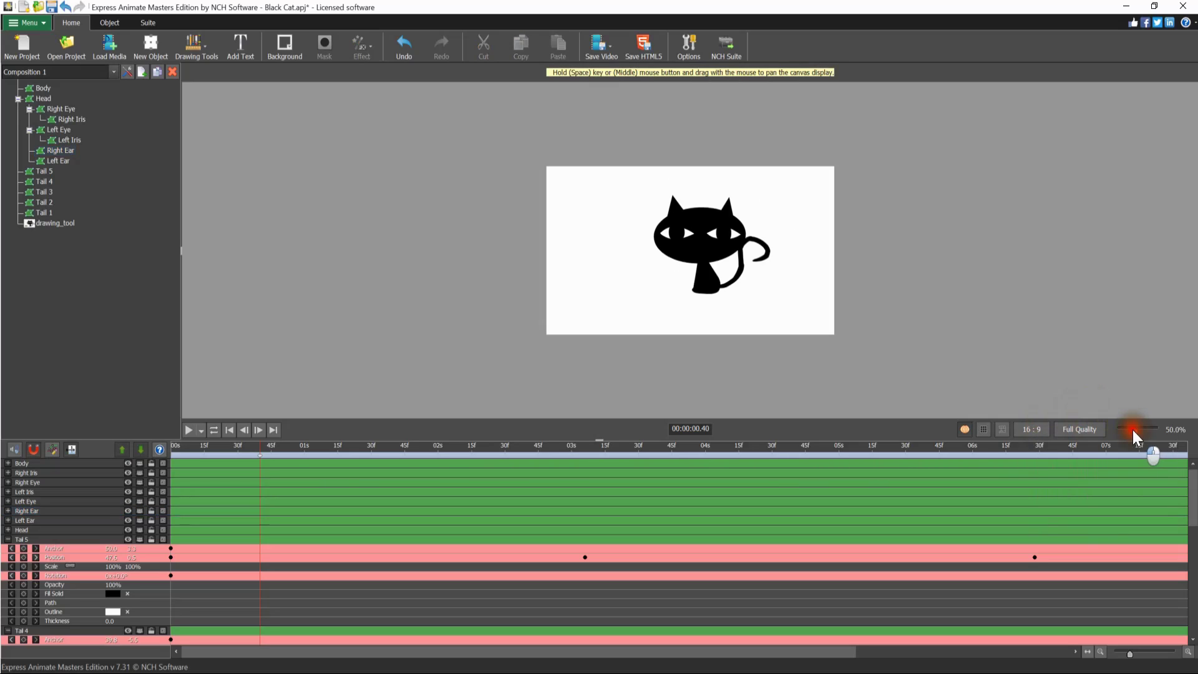
- Zoom the canvas to 200% on the cat, then back to 100%, centring the whole frame
left_click(1141, 430)
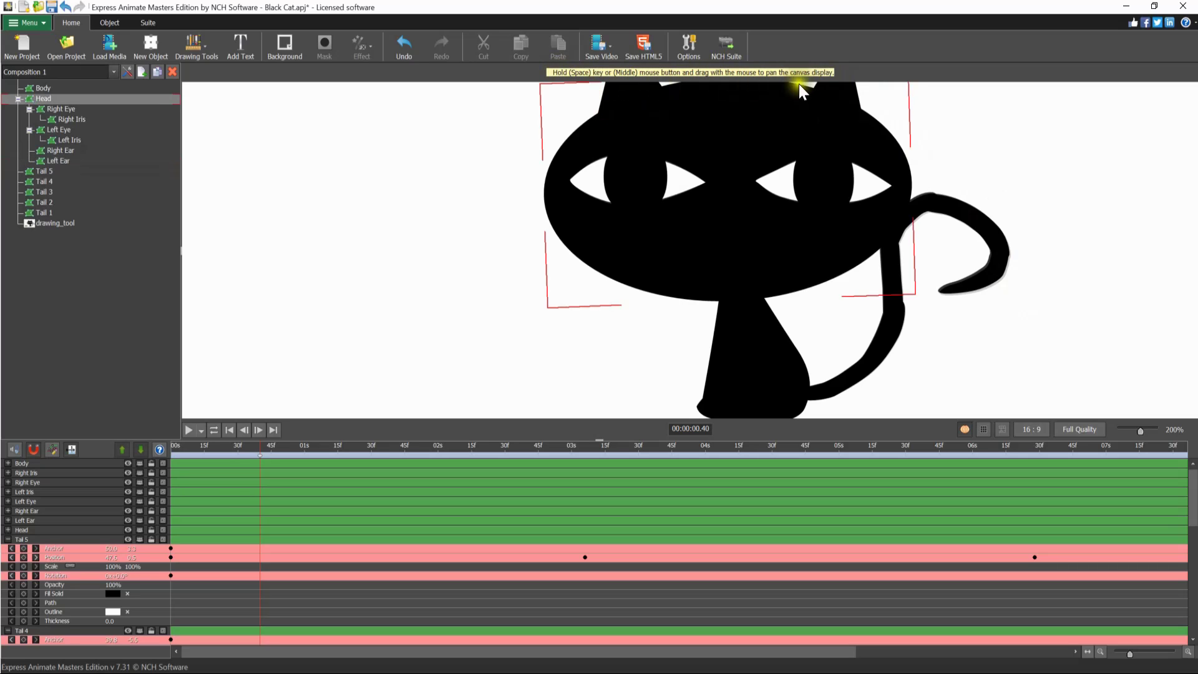
middle_click(1052, 152)
middle_click(1055, 158)
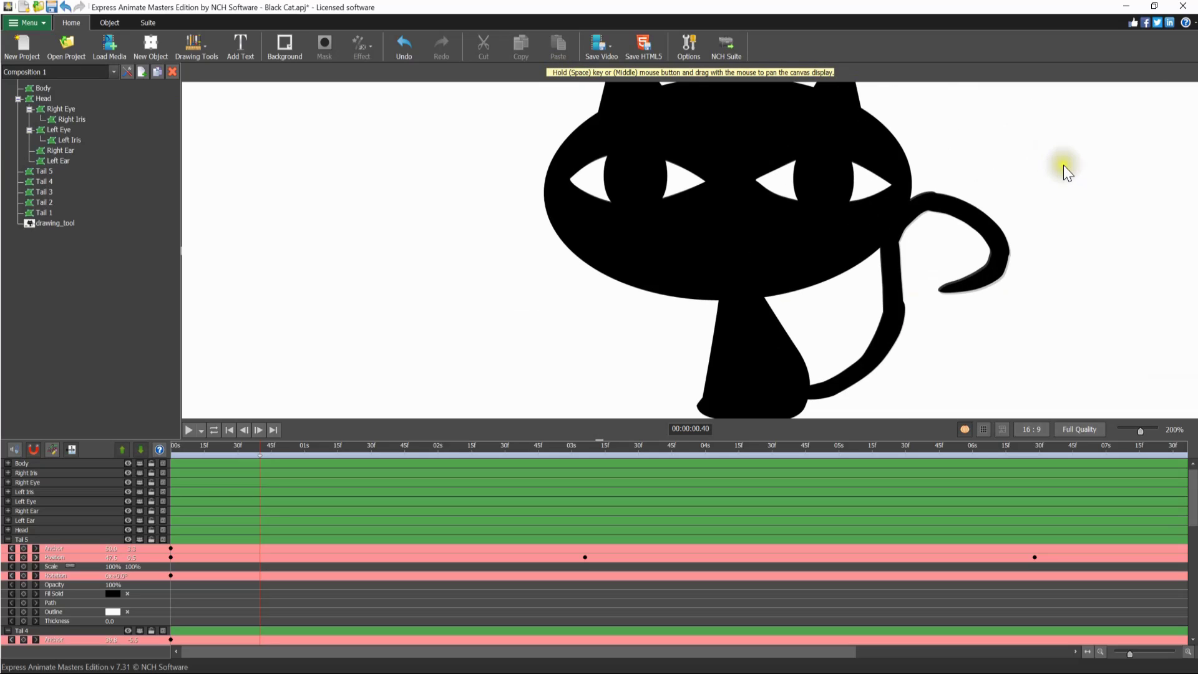
middle_click(1064, 165)
left_click_drag(1059, 166, 918, 225)
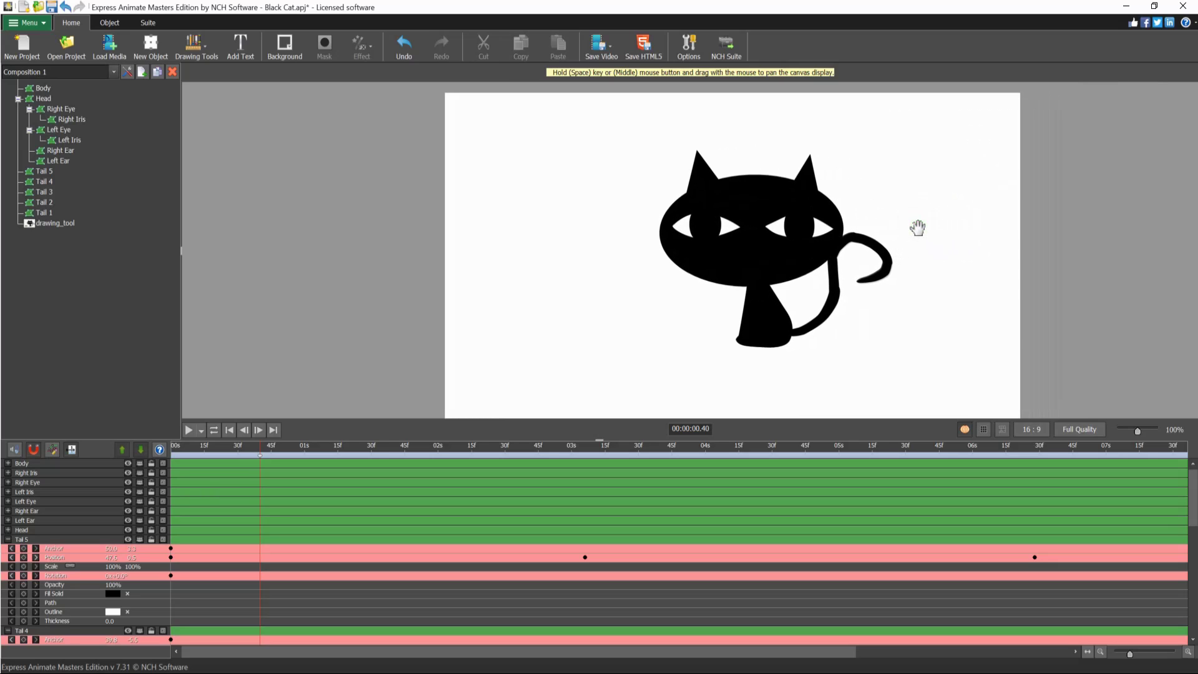
- Switch the ribbon to the Object tab to show the drawing tools
left_click(109, 22)
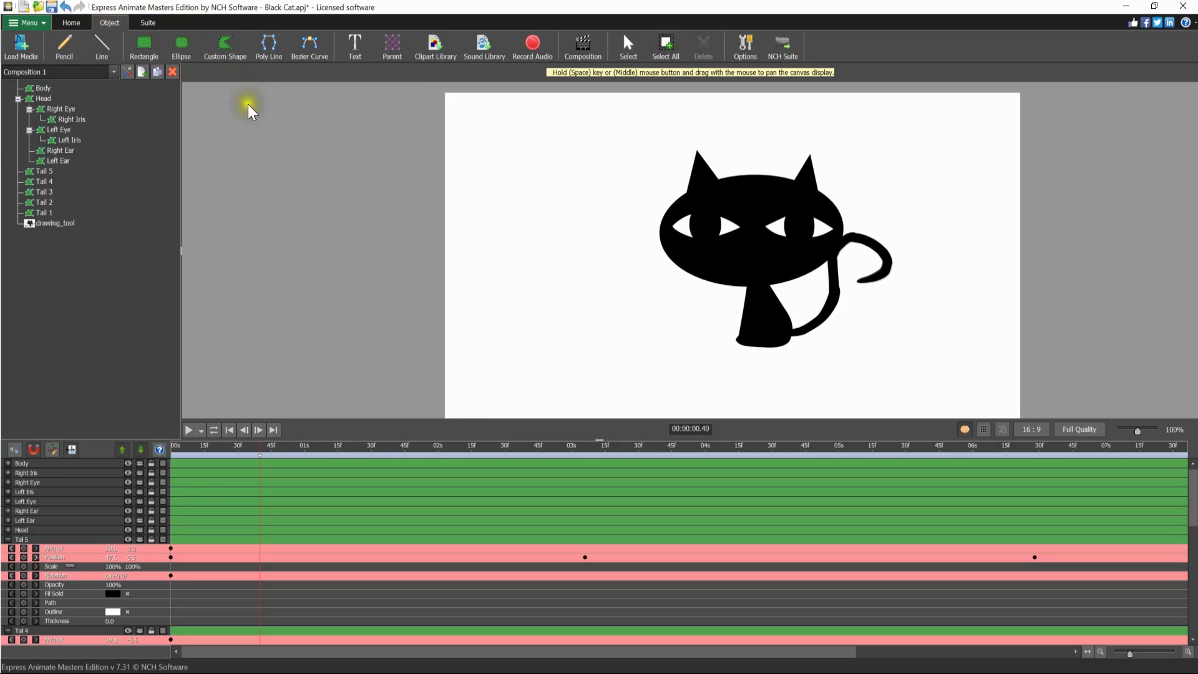